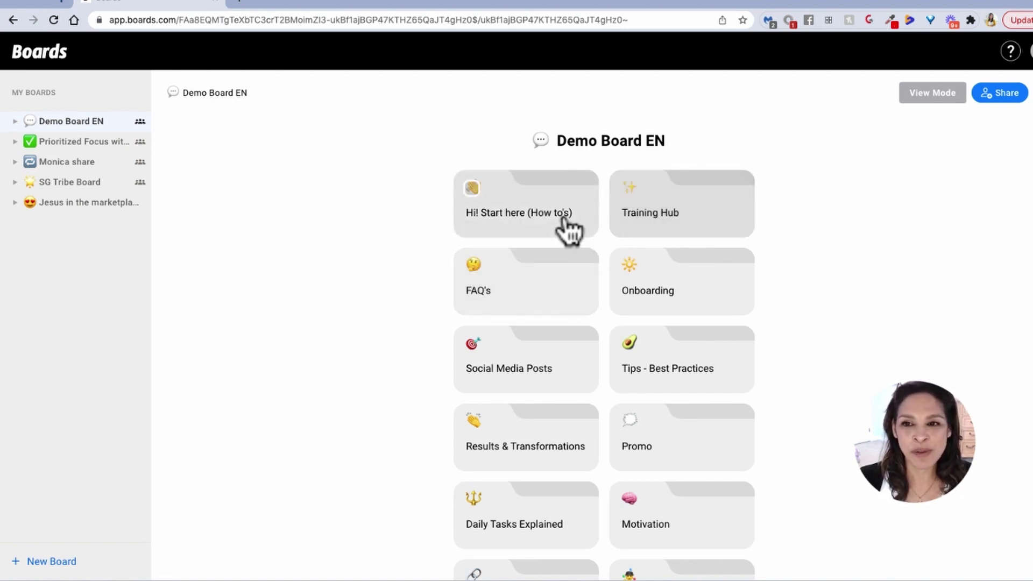
# Open the Training Hub in Demo Board EN and look into its Additional New Member Training and How-To folders
pyautogui.click(673, 216)
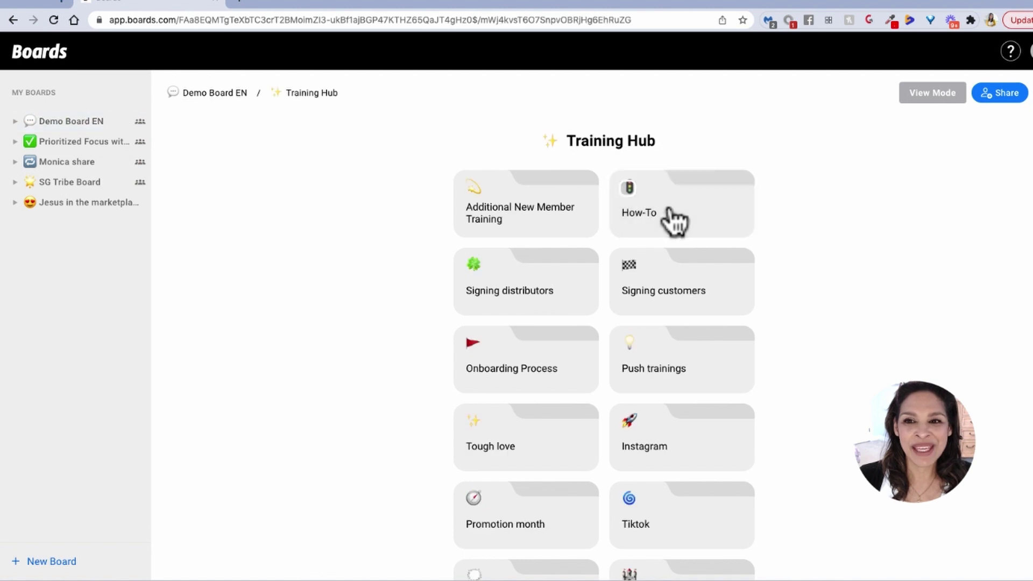
pyautogui.click(535, 222)
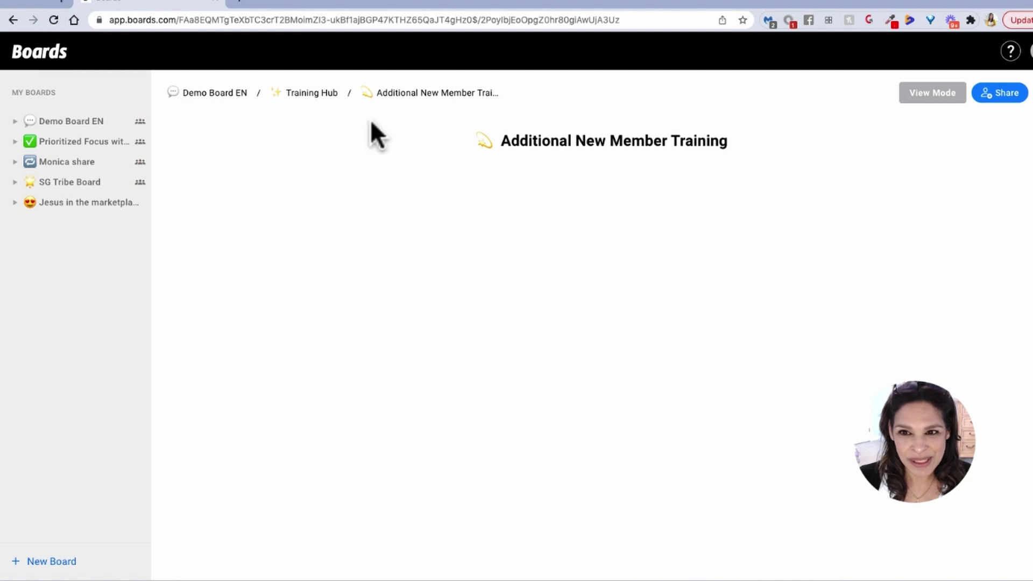
pyautogui.click(313, 95)
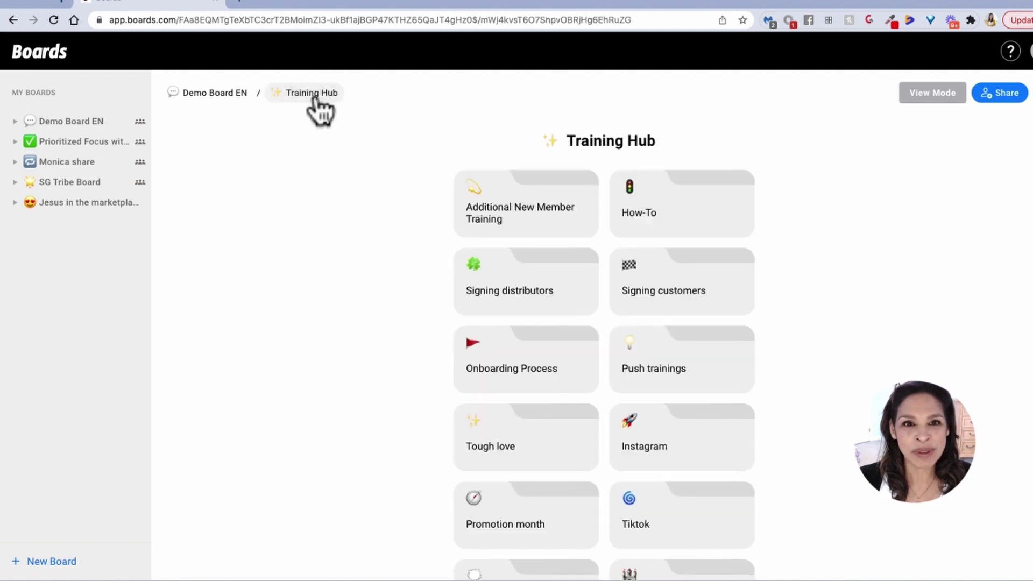
pyautogui.click(677, 239)
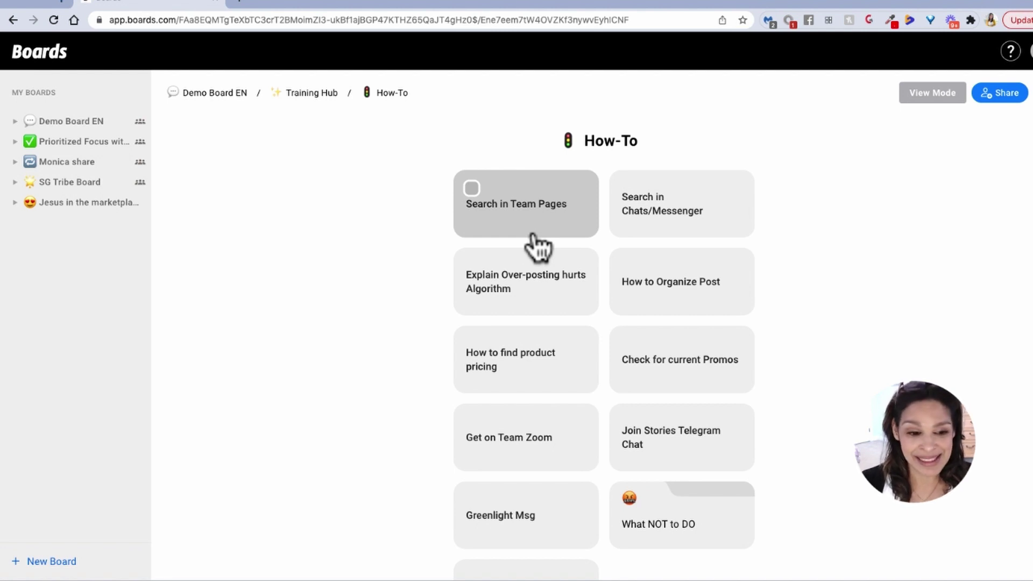
# Create a new board and name it "Test Board"
pyautogui.click(51, 562)
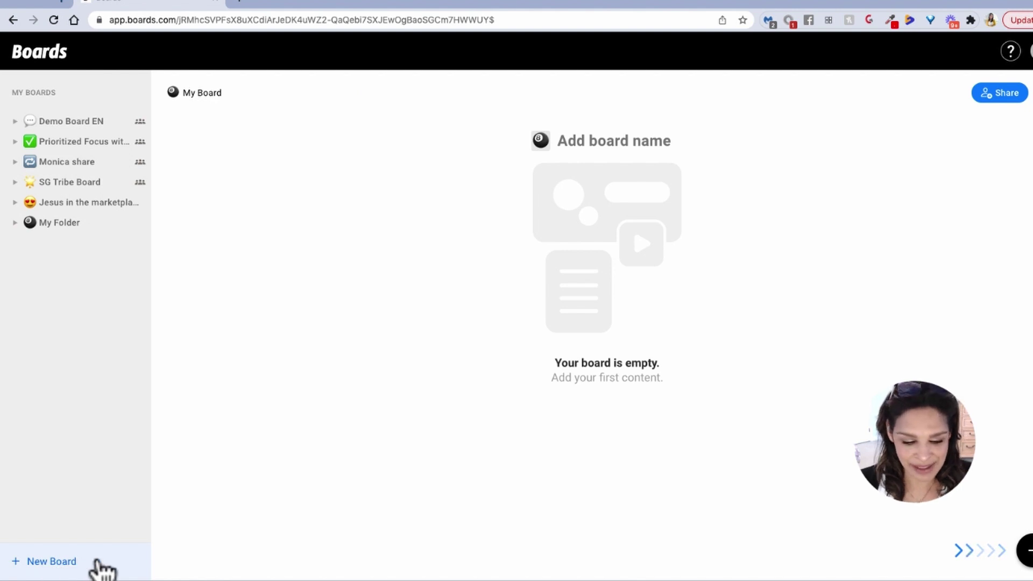
pyautogui.write('Tet')
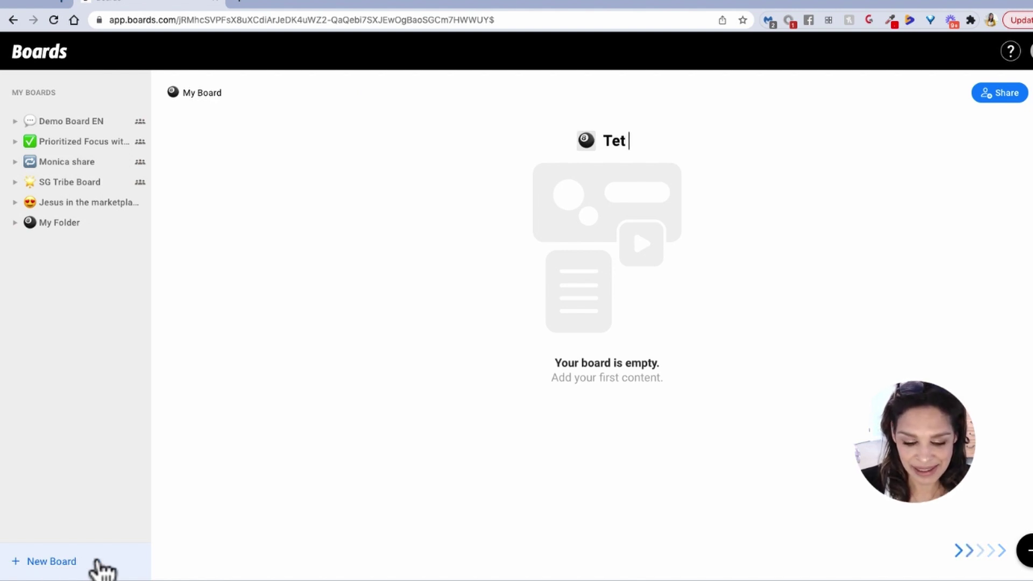
pyautogui.write(' Board')
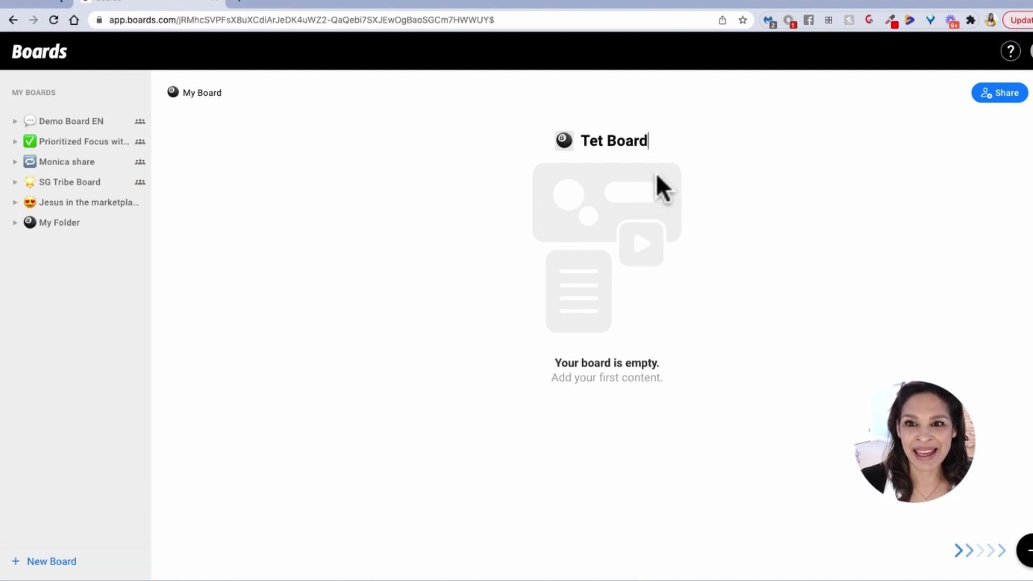
pyautogui.click(597, 142)
pyautogui.write('s')
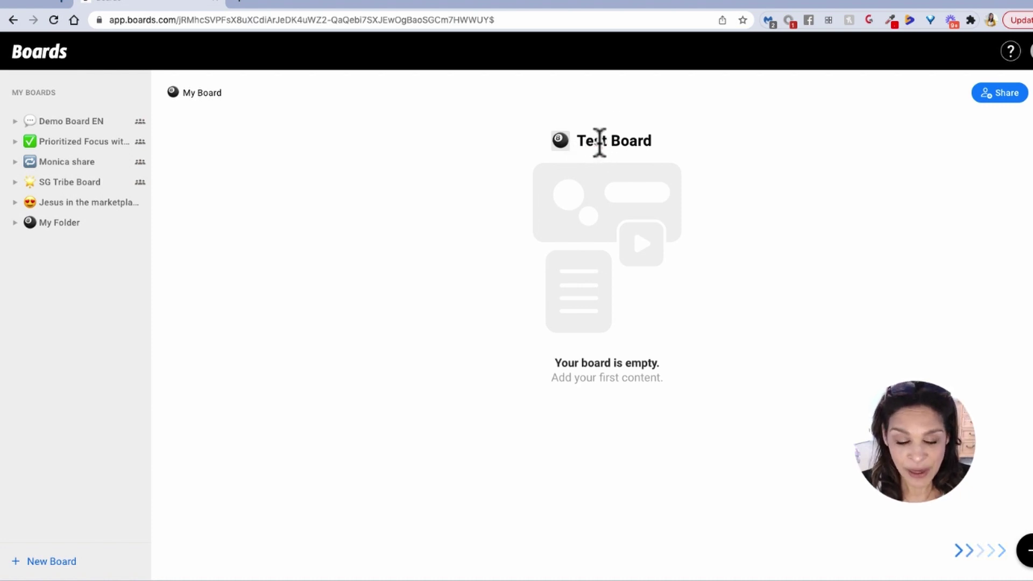
# Change the Test Board's icon to a smiling face emoji from the people category
pyautogui.click(560, 141)
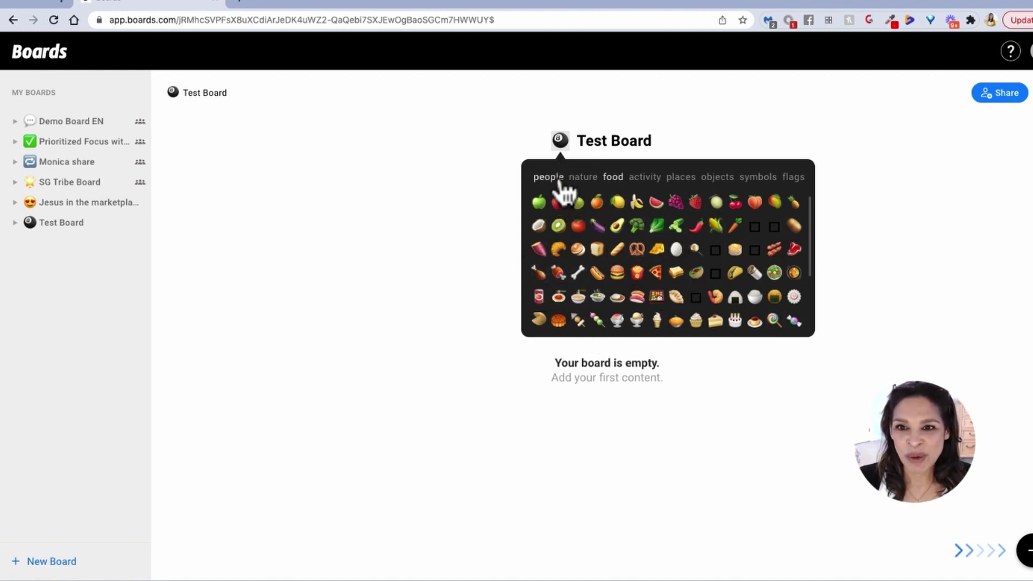
pyautogui.click(559, 181)
pyautogui.click(559, 203)
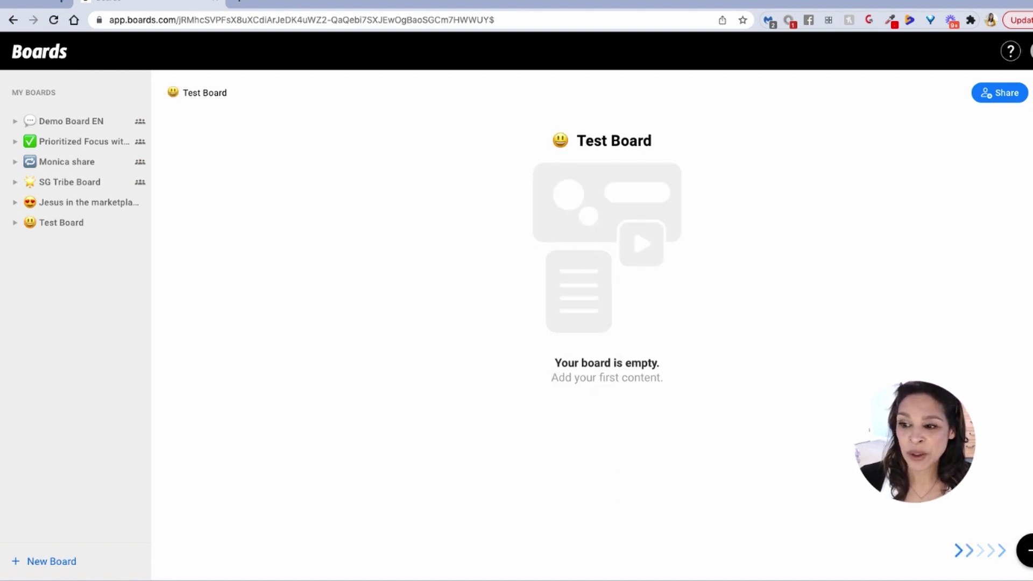
# Add a folder named "Test Folder" to Test Board
pyautogui.click(1027, 553)
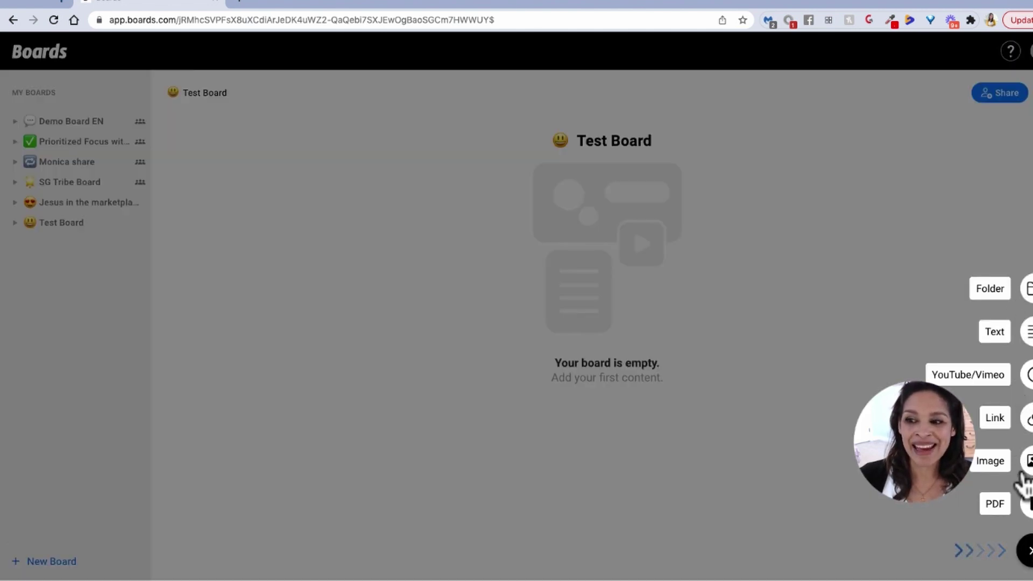
pyautogui.click(1028, 291)
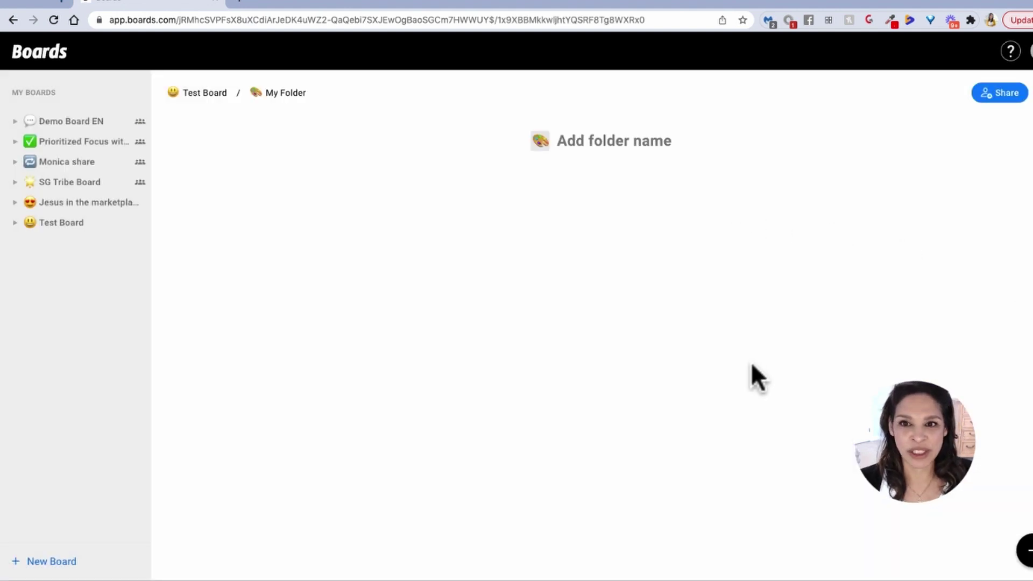
pyautogui.write('Te')
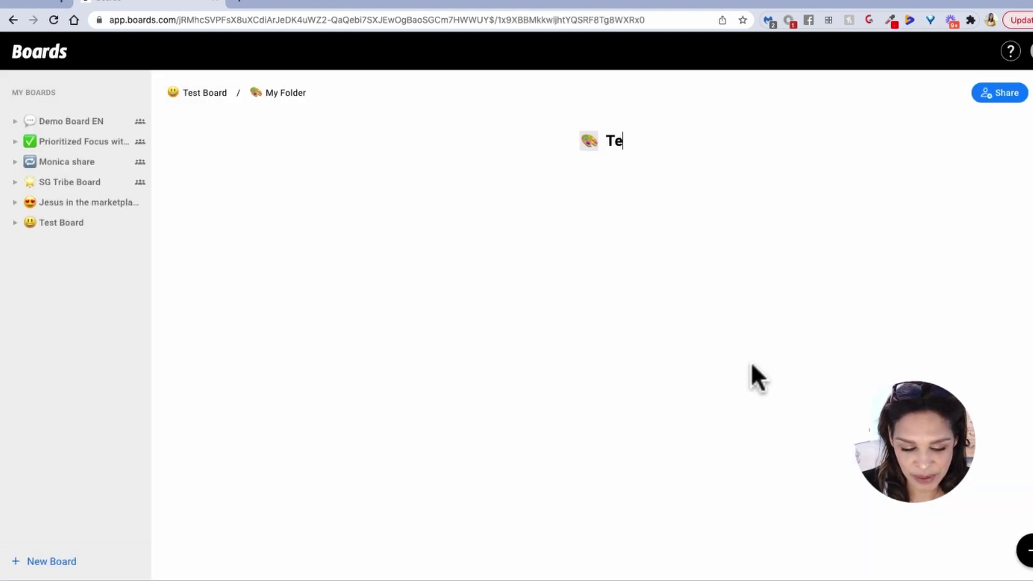
pyautogui.write('st Folder')
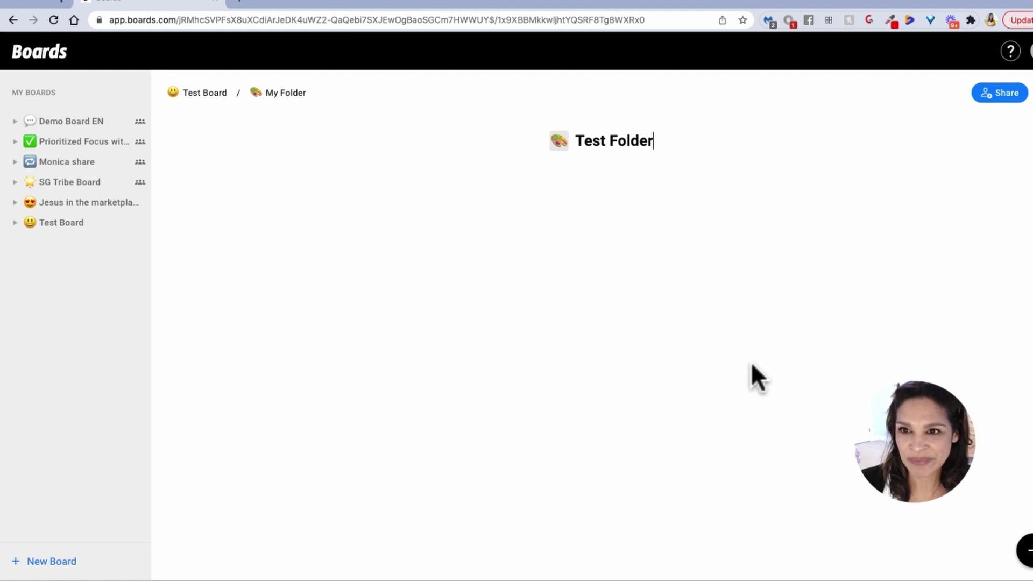
pyautogui.press('Return')
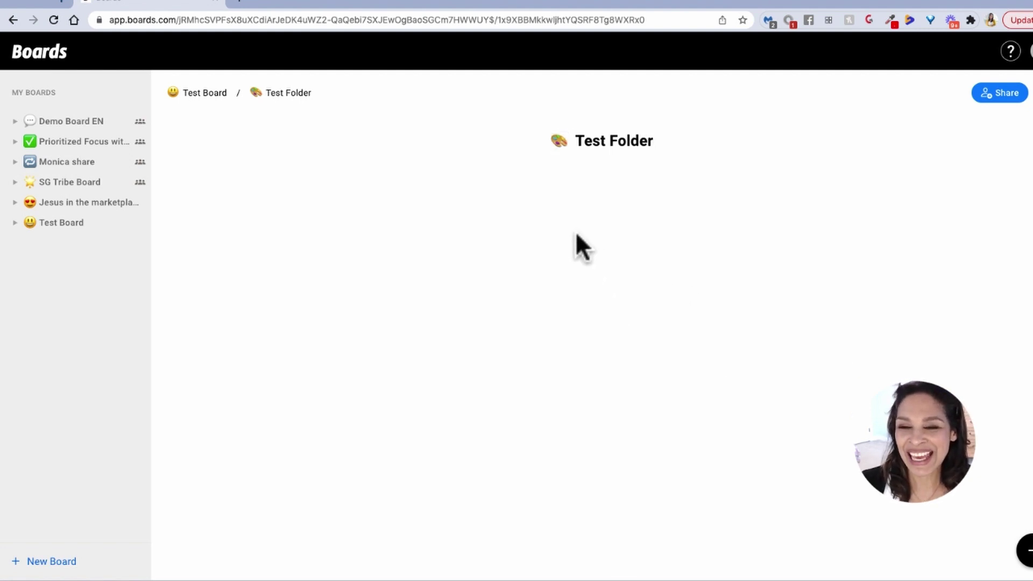
# Add a text item to Test Folder with the title "Welcome to the Test Hub"
pyautogui.click(1029, 552)
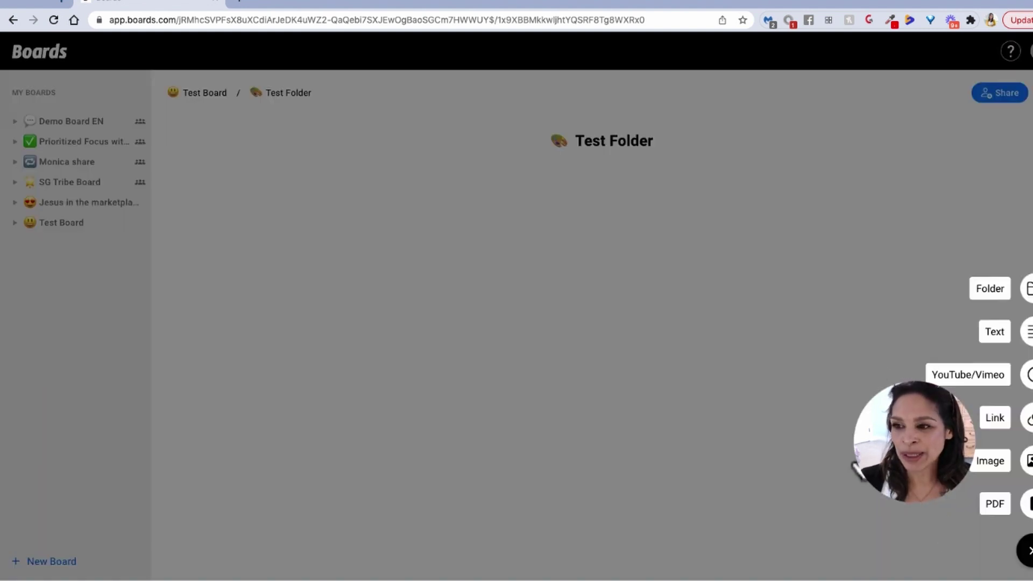
pyautogui.click(1028, 332)
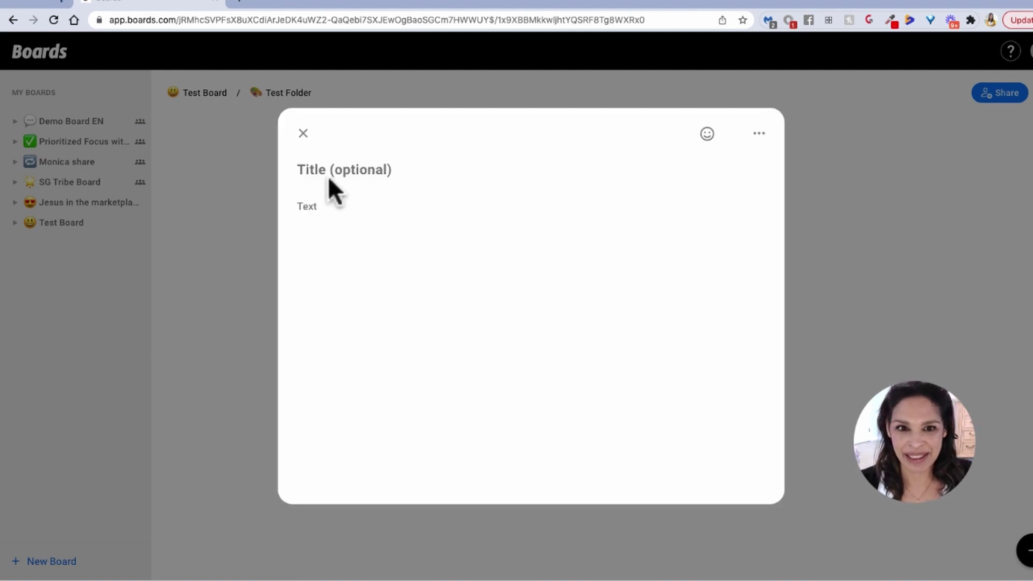
pyautogui.click(452, 178)
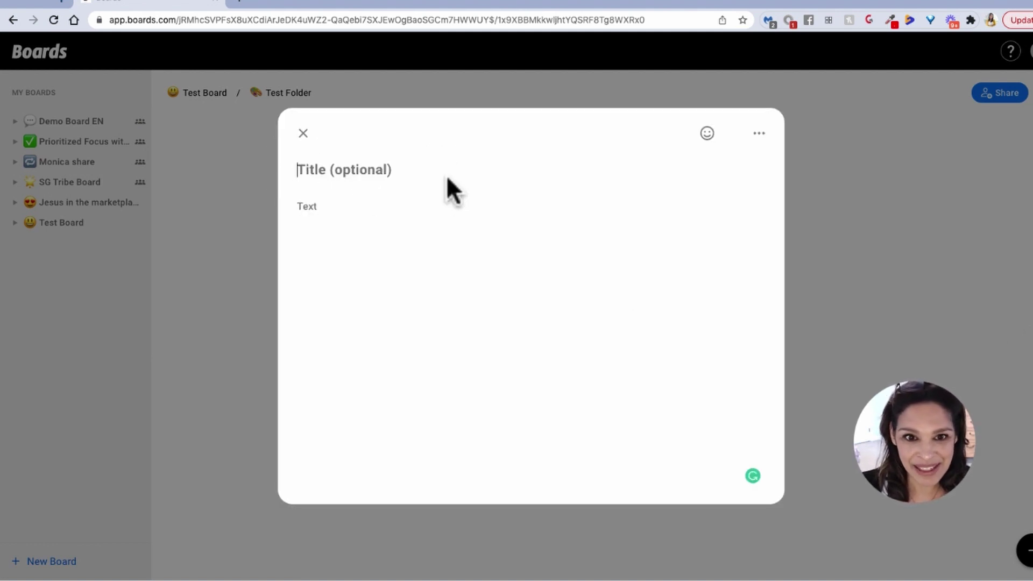
pyautogui.write('Welcome')
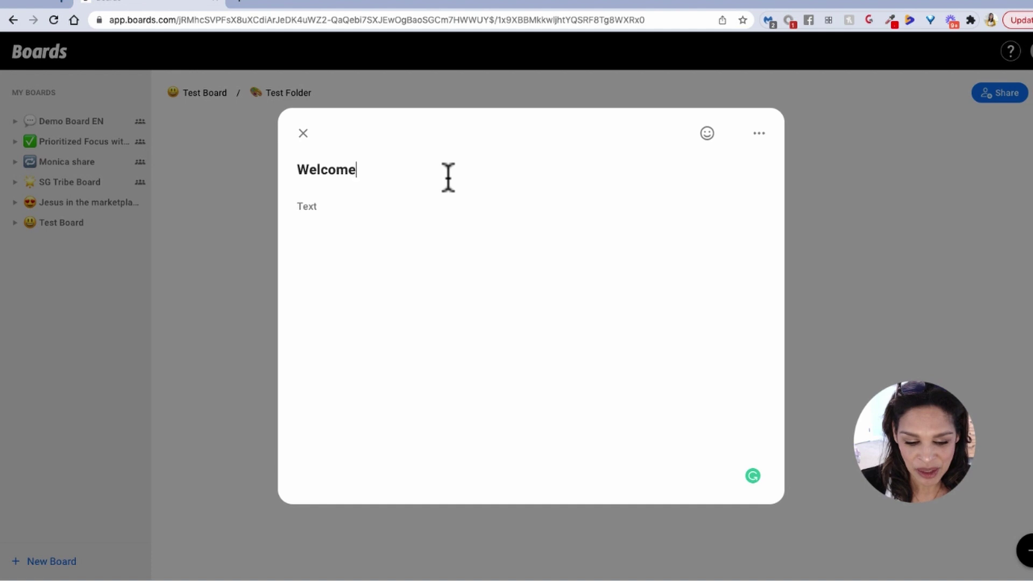
pyautogui.write(' to the ')
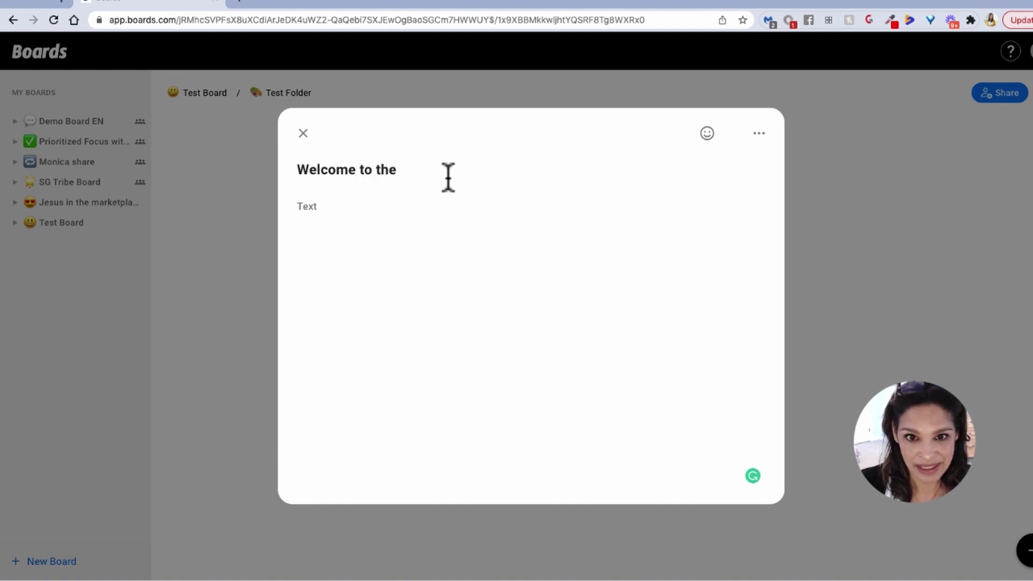
pyautogui.write('Test Hub')
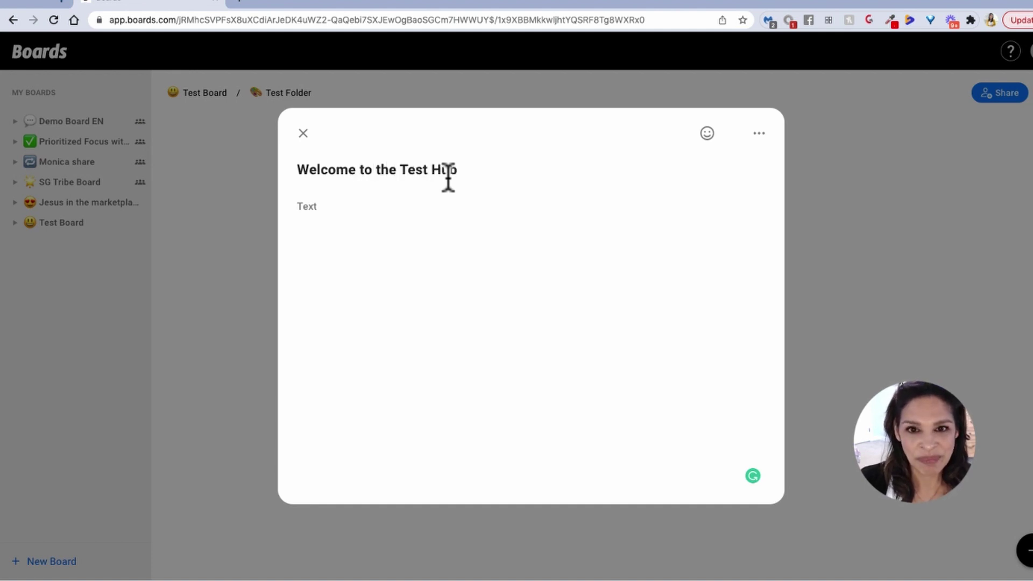
# Enter "You are so special." as the text item's body and save the item without discarding the changes
pyautogui.click(327, 212)
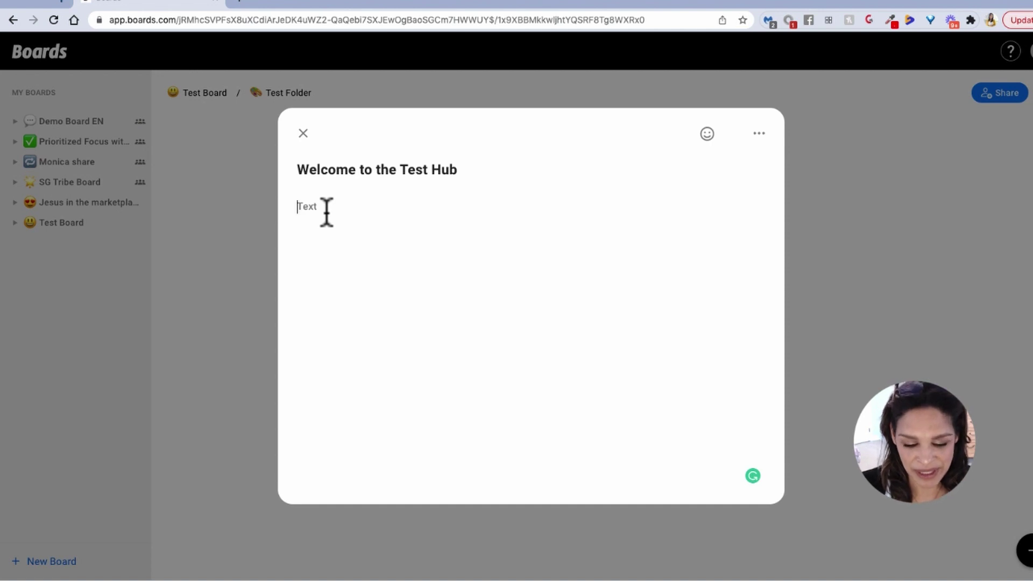
pyautogui.write('You are so special.')
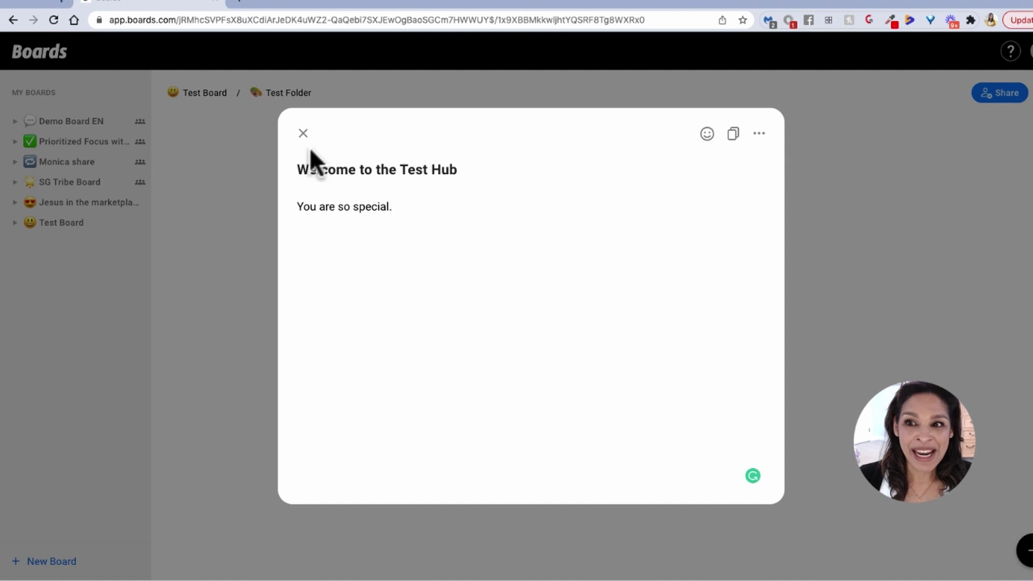
pyautogui.click(303, 133)
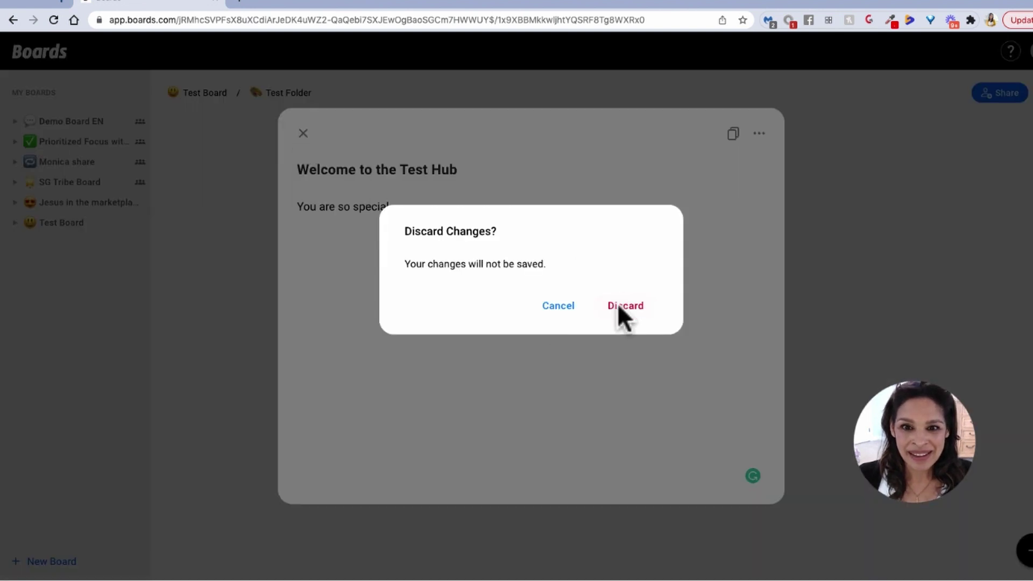
pyautogui.click(566, 304)
pyautogui.click(676, 357)
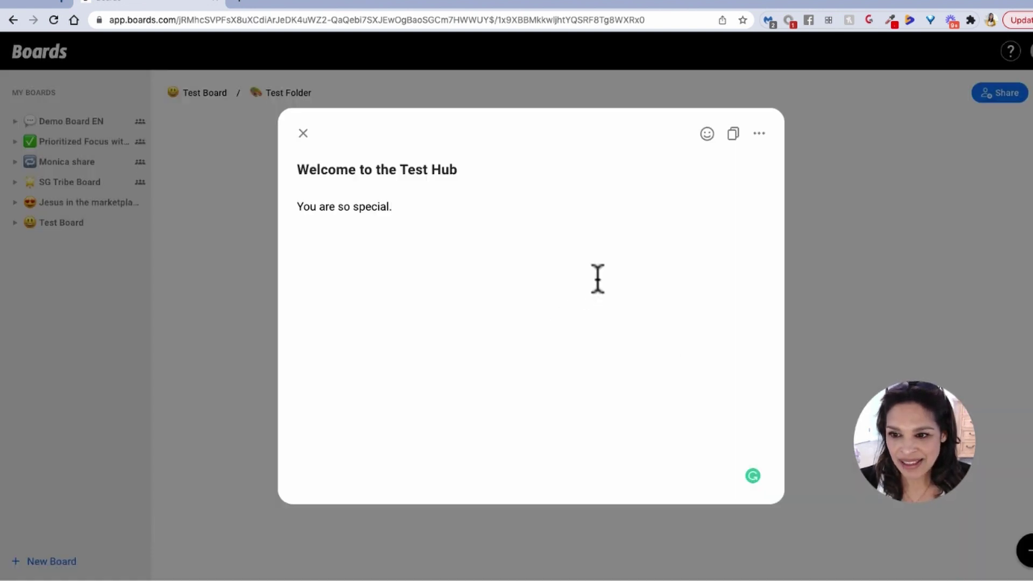
pyautogui.press('Return')
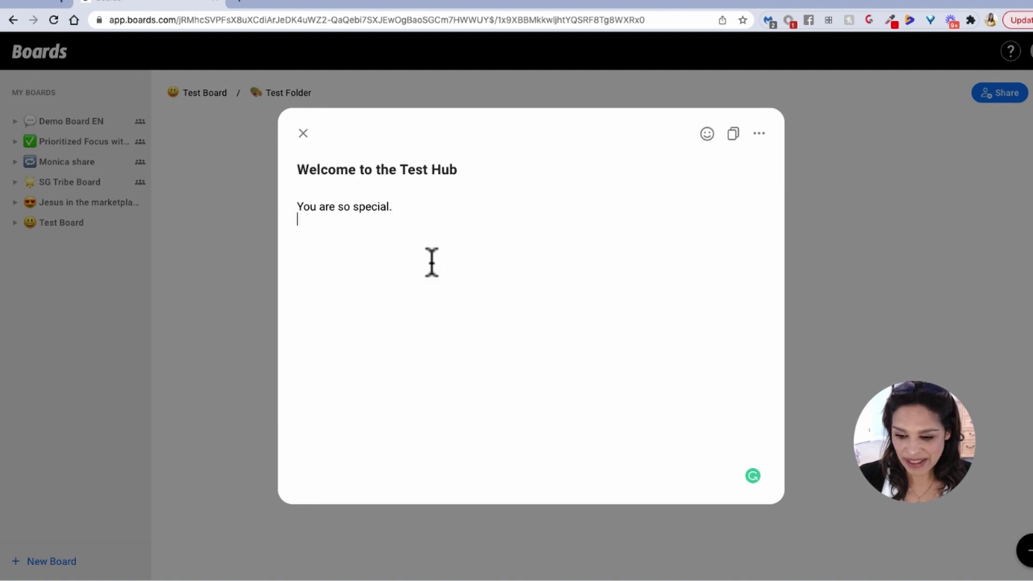
pyautogui.click(849, 262)
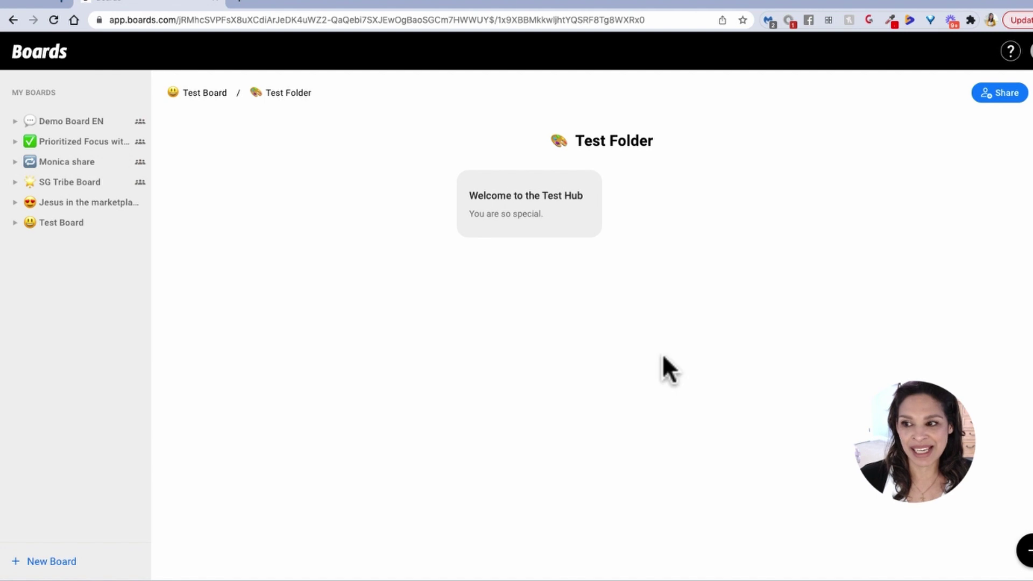
# Upload the image "Techie Tuesday Template.png" from the Desktop to Test Folder
pyautogui.click(1028, 552)
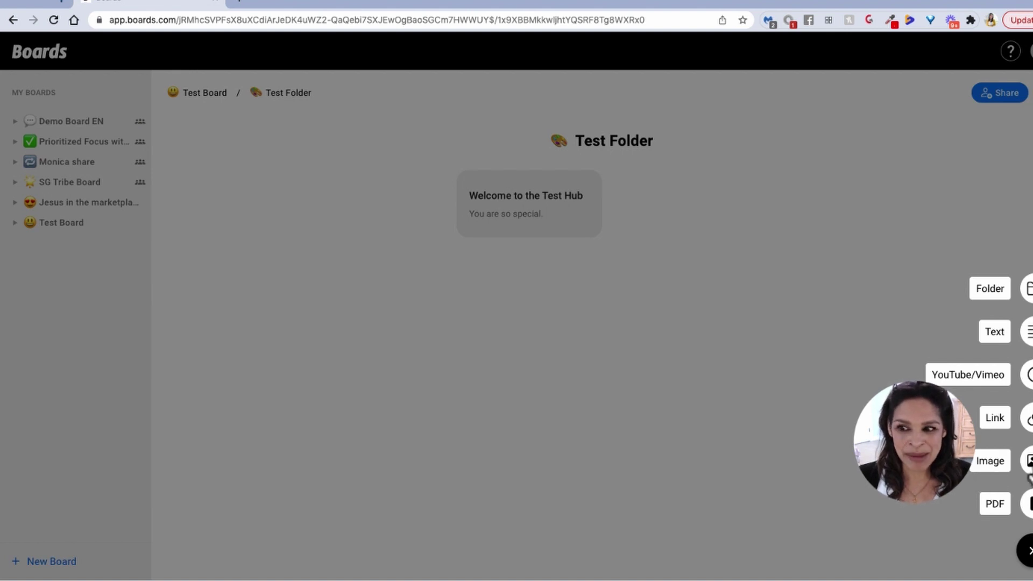
pyautogui.click(953, 501)
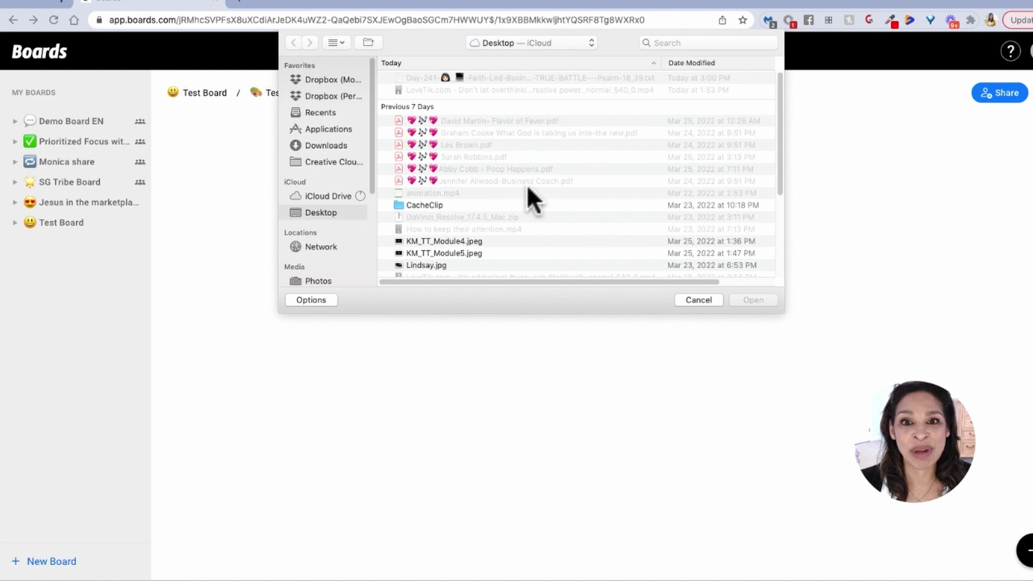
pyautogui.scroll(-5, 528, 186)
pyautogui.scroll(-1, 527, 185)
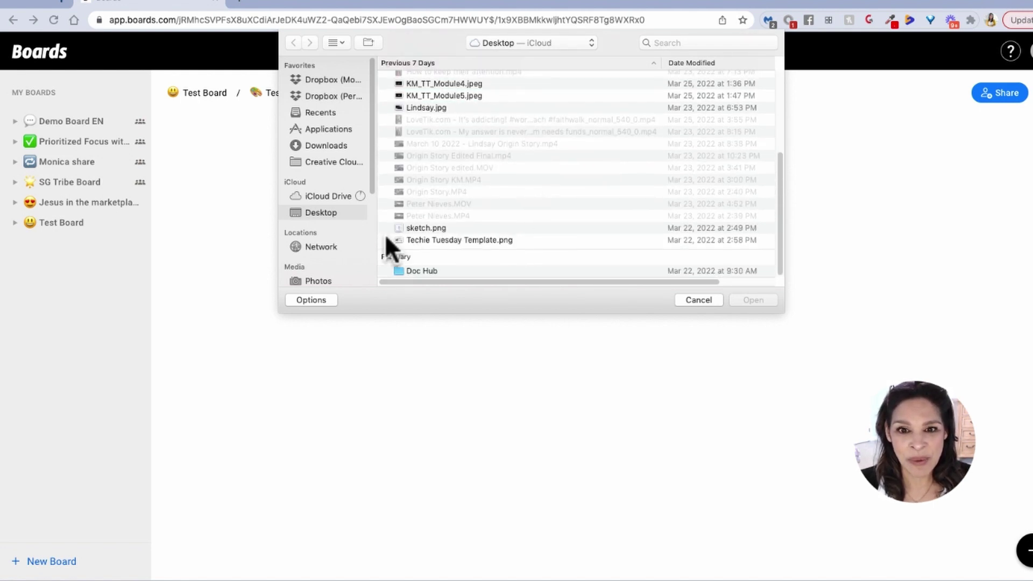
pyautogui.click(462, 238)
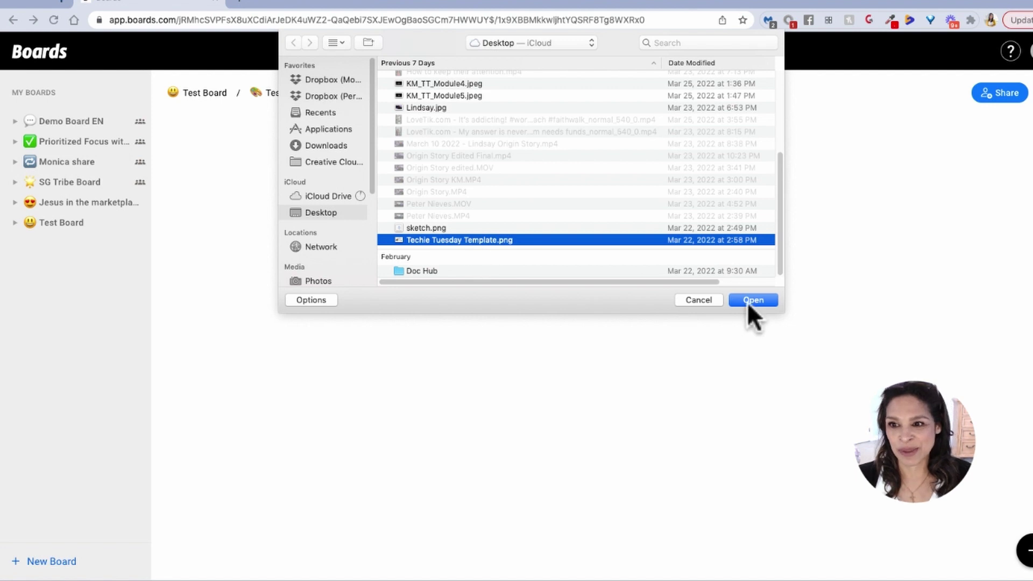
pyautogui.click(751, 300)
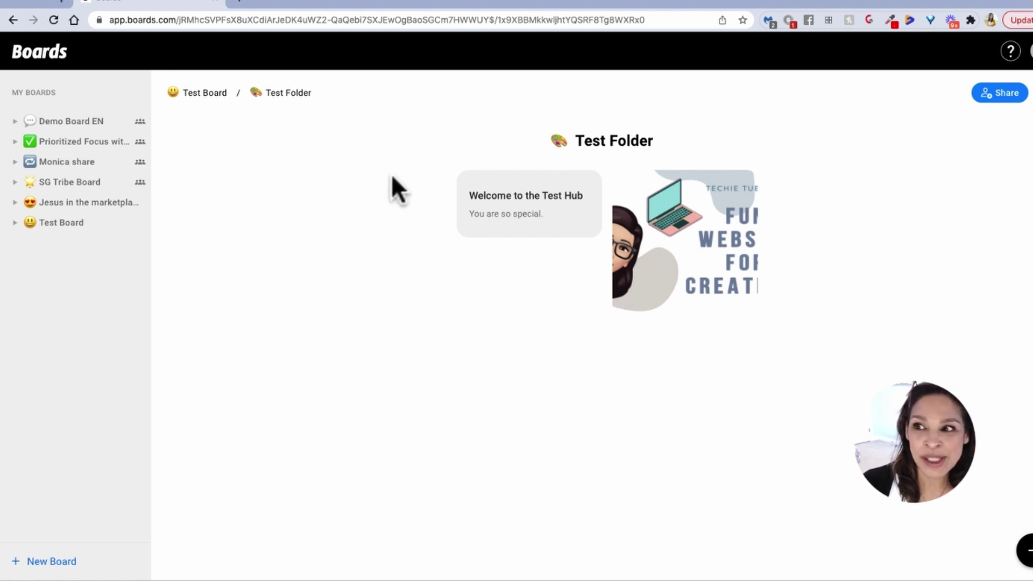
# Open the sharing options for Test Board and review the permission levels available for people invited by email
pyautogui.click(998, 102)
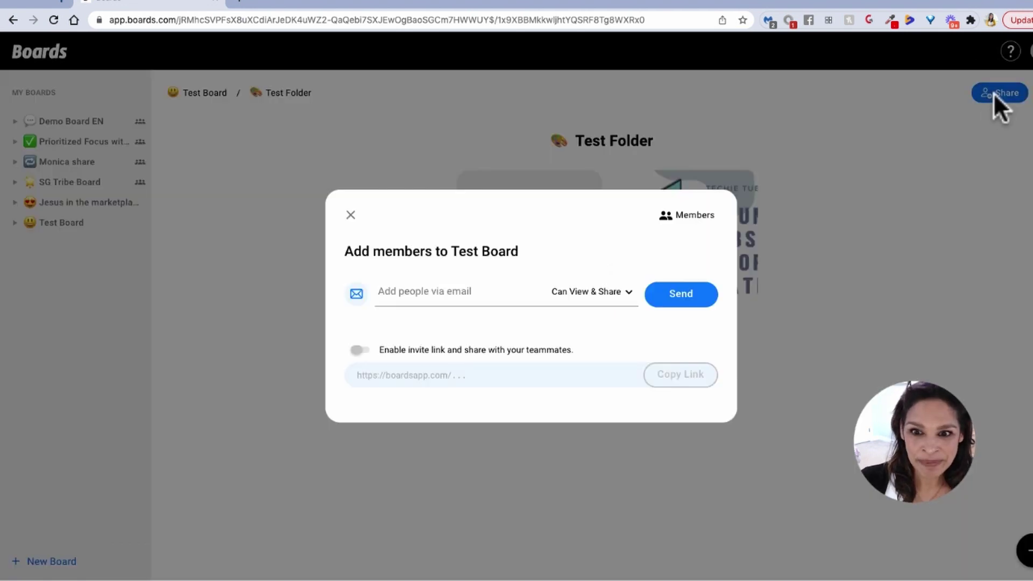
pyautogui.click(352, 399)
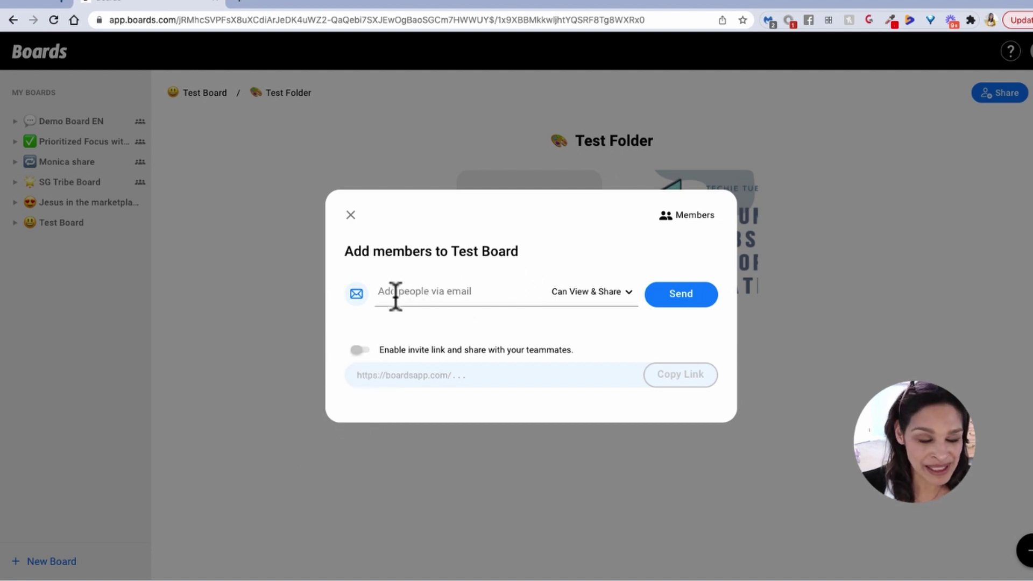
pyautogui.click(623, 293)
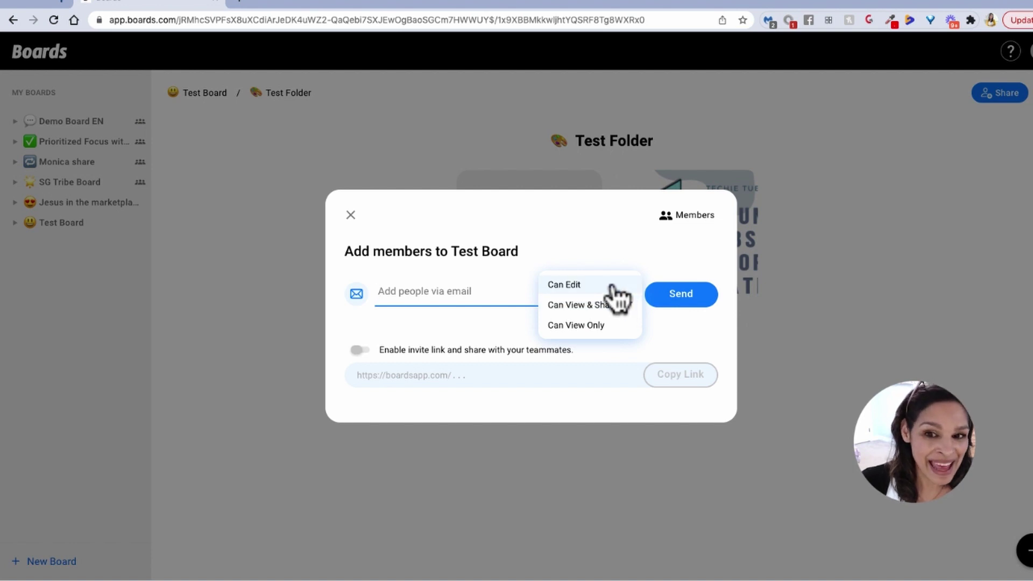
pyautogui.click(551, 244)
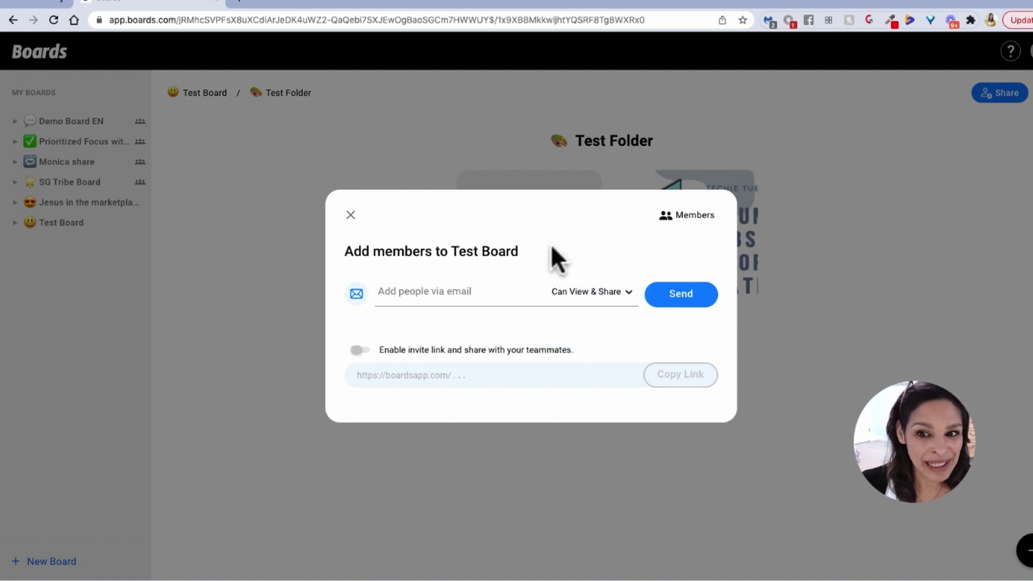
# Enable the invite link for Test Board and copy it for sharing with teammates
pyautogui.click(360, 352)
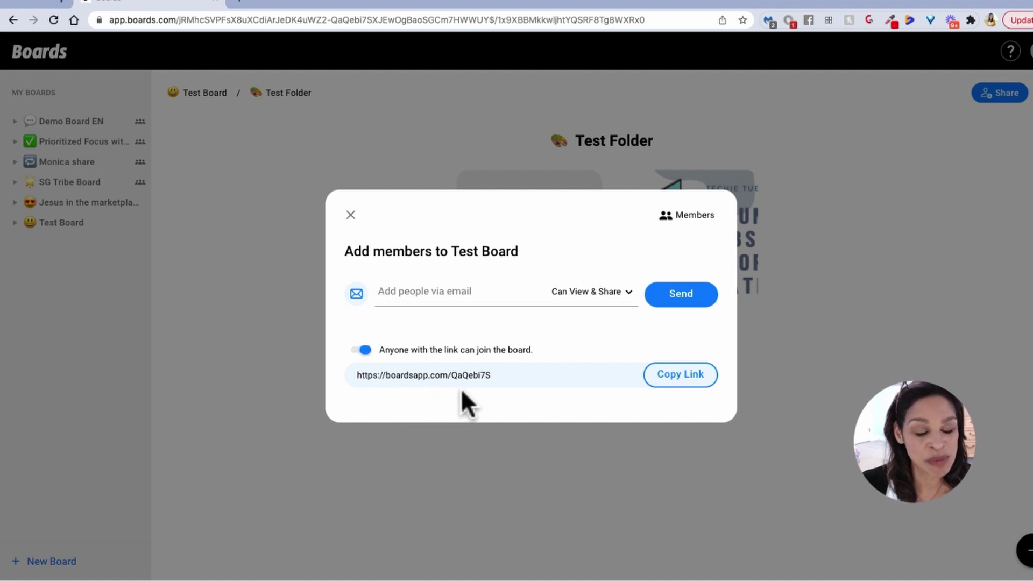
pyautogui.click(684, 376)
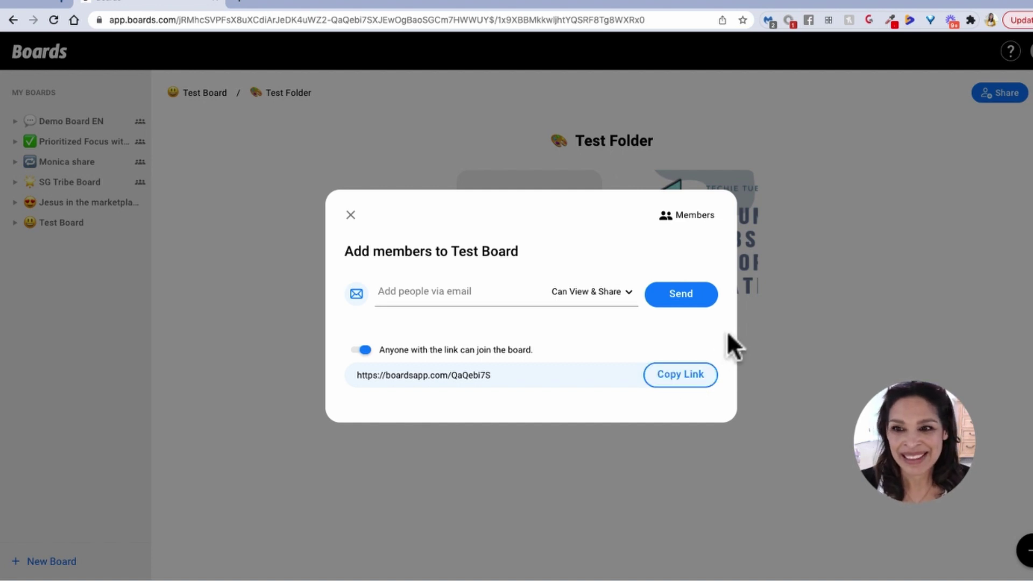
pyautogui.click(851, 283)
pyautogui.moveTo(238, 438)
pyautogui.mouseDown()
pyautogui.moveTo(314, 406)
pyautogui.moveTo(606, 361)
pyautogui.mouseUp()
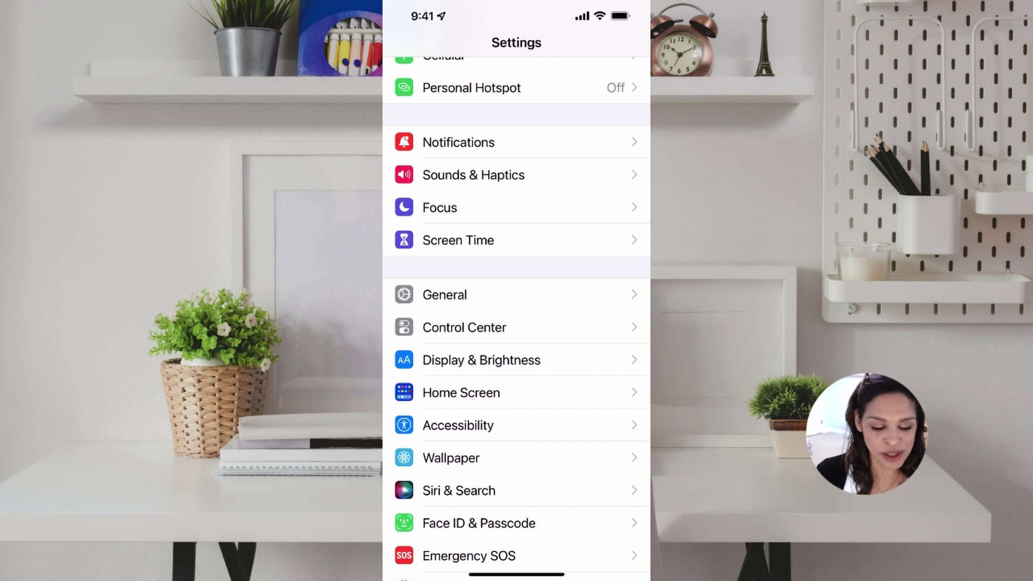
# Check the iPhone's installed keyboards in the General settings for the Boards keyboard
pyautogui.click(445, 295)
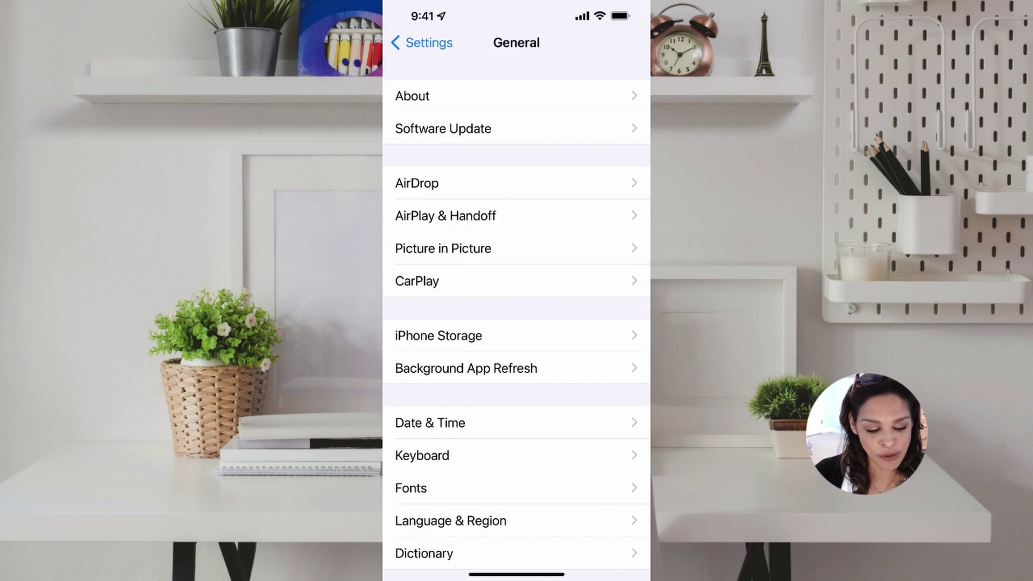
pyautogui.click(421, 455)
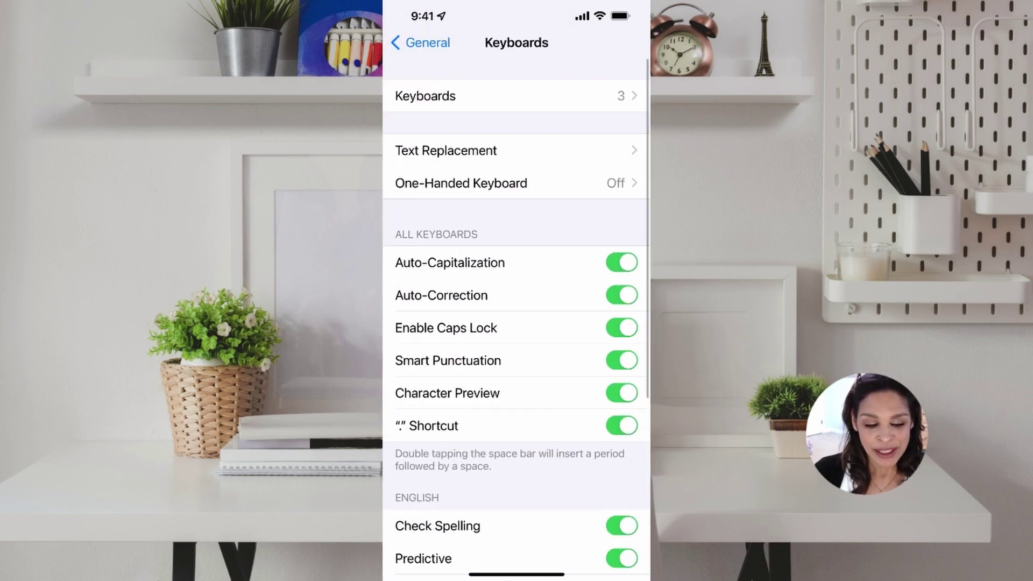
pyautogui.click(425, 96)
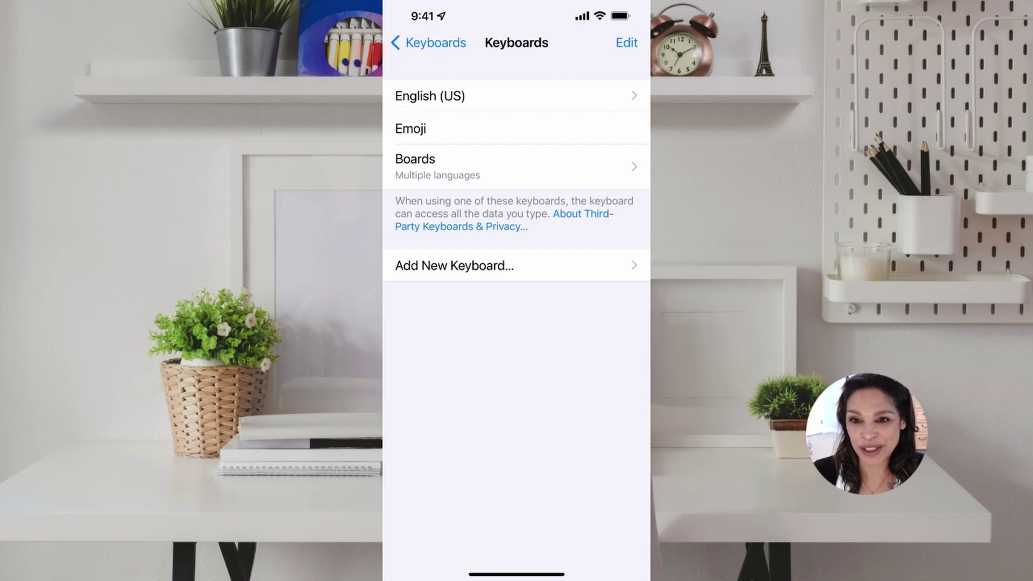
pyautogui.click(429, 43)
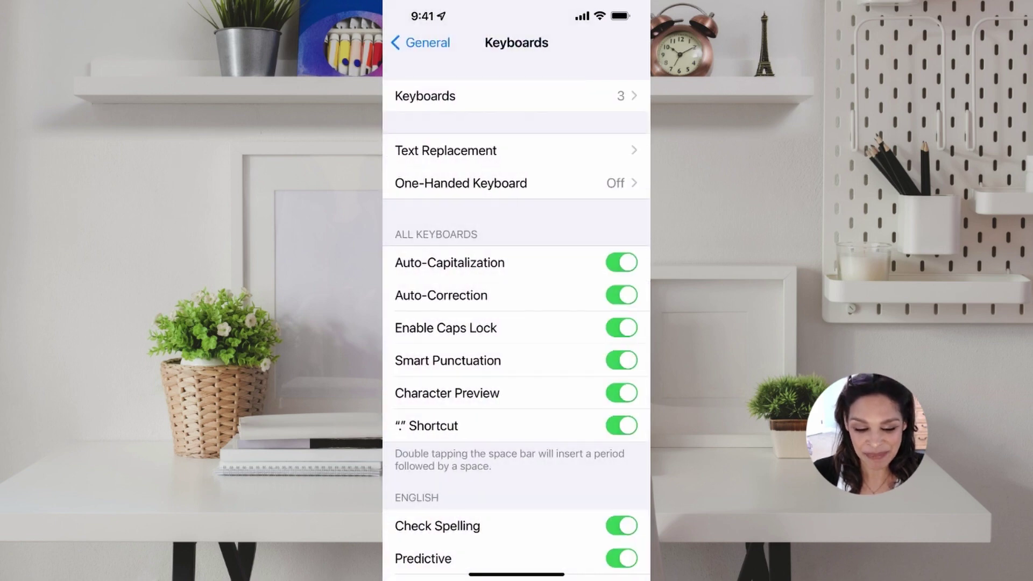
# Switch to the Boards mobile app, open Test Folder in Test Board, and display the item types that can be added
pyautogui.moveTo(519, 570); pyautogui.dragTo(520, 350)
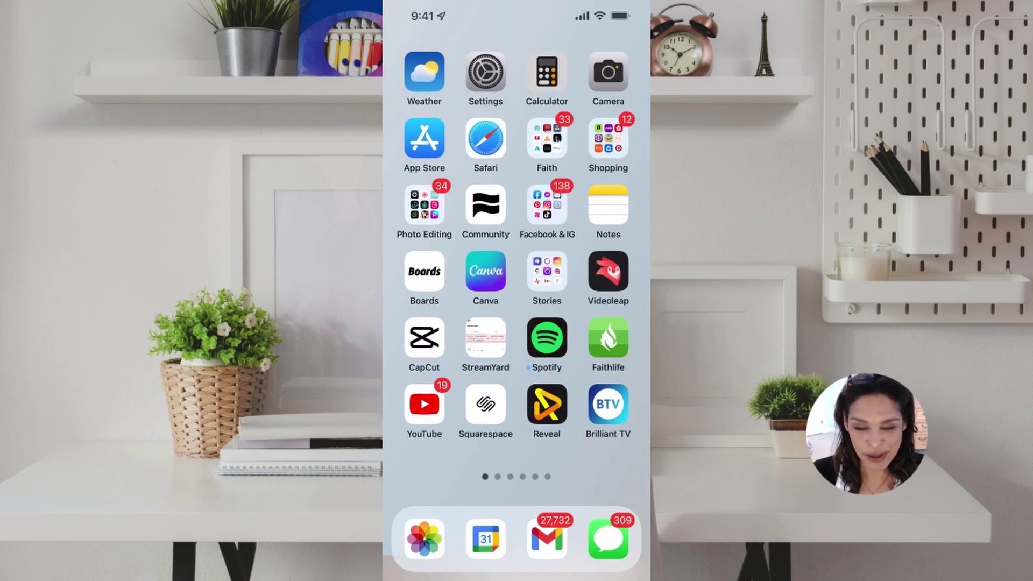
pyautogui.click(425, 270)
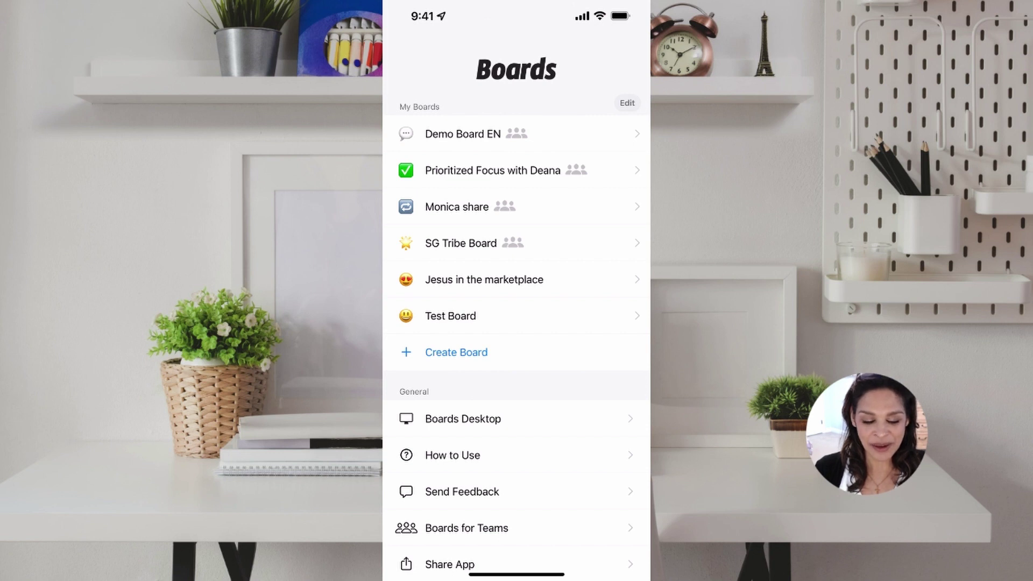
pyautogui.click(450, 316)
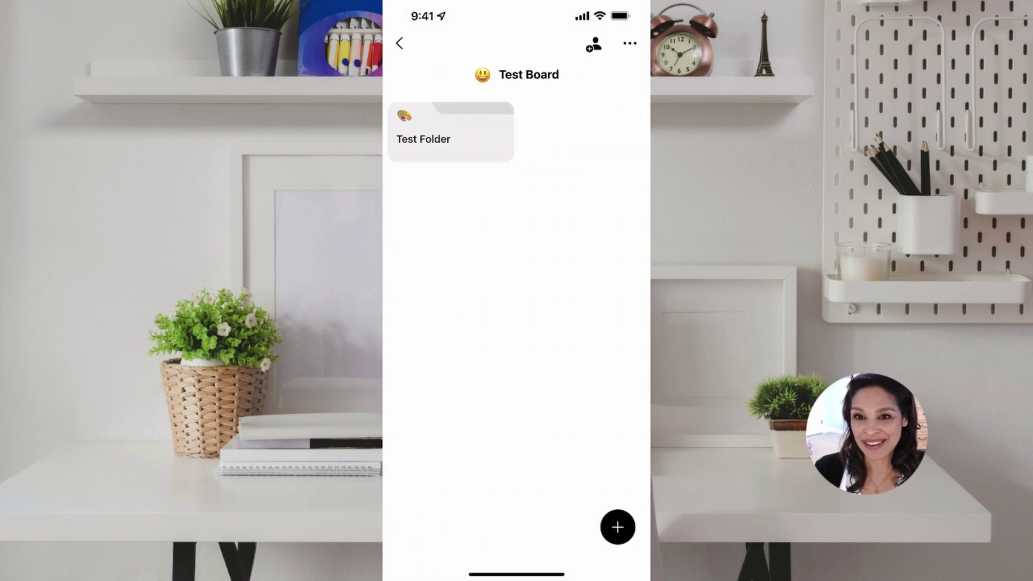
pyautogui.click(451, 132)
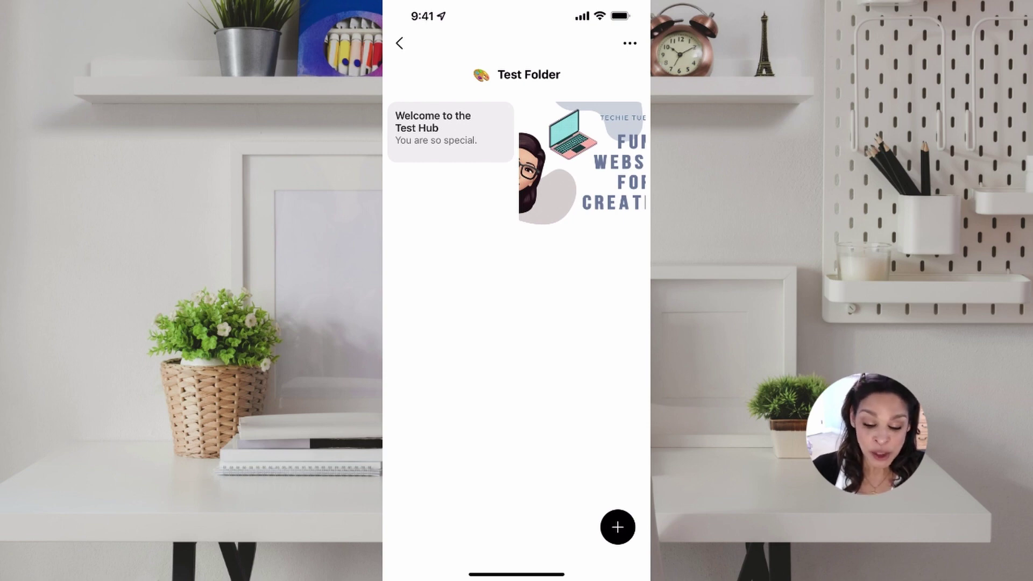
pyautogui.click(618, 527)
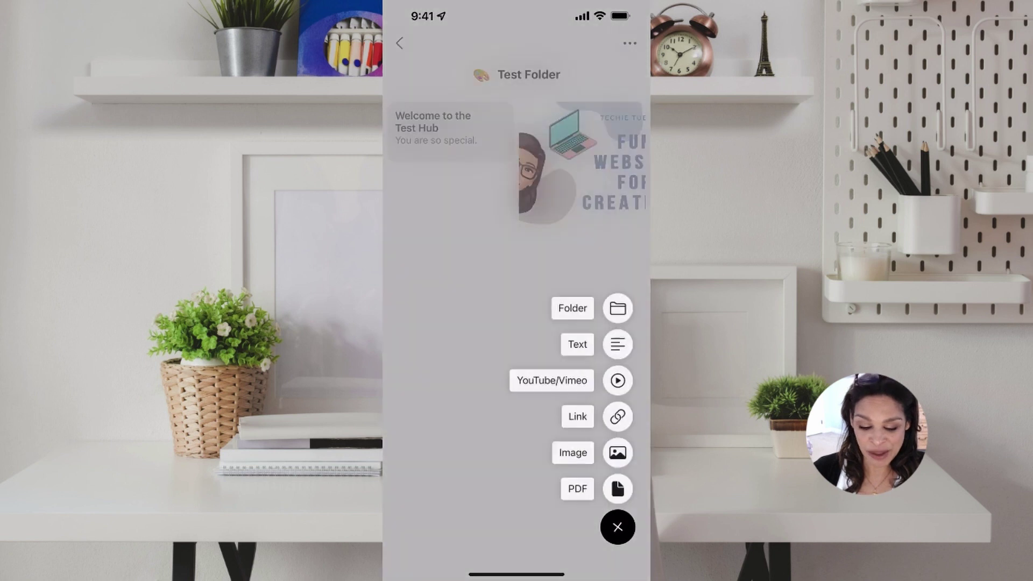